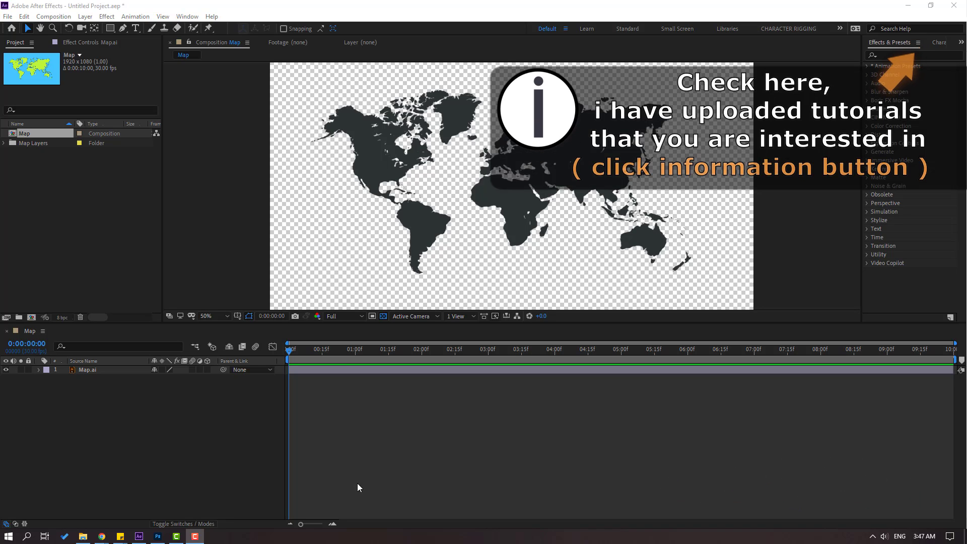
Apply the Fill effect to the Map.ai layer.
left_click(80, 370)
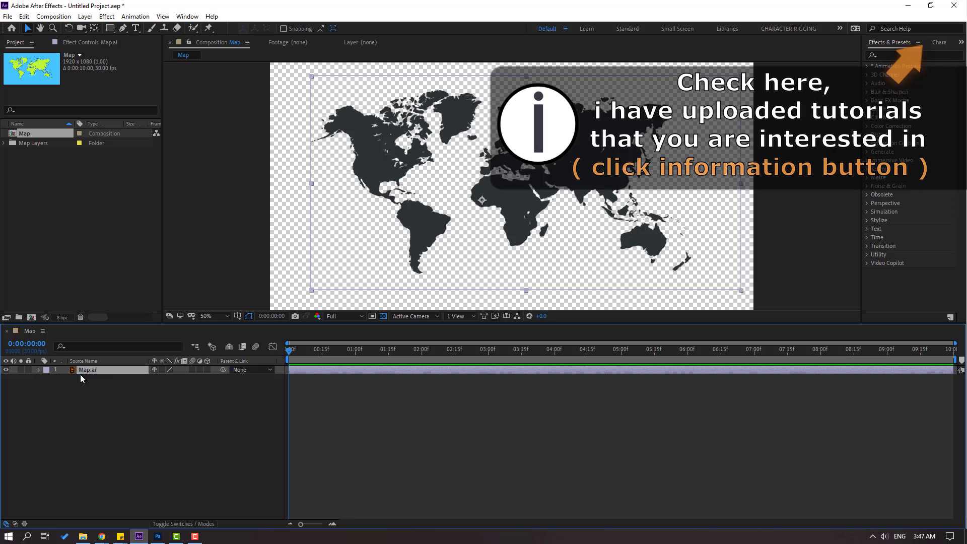
left_click(897, 56)
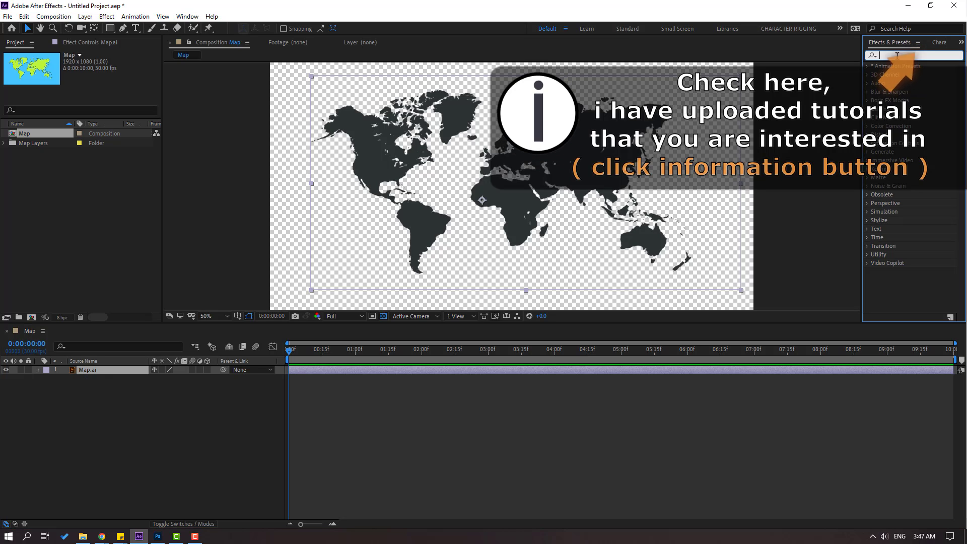
type("fill")
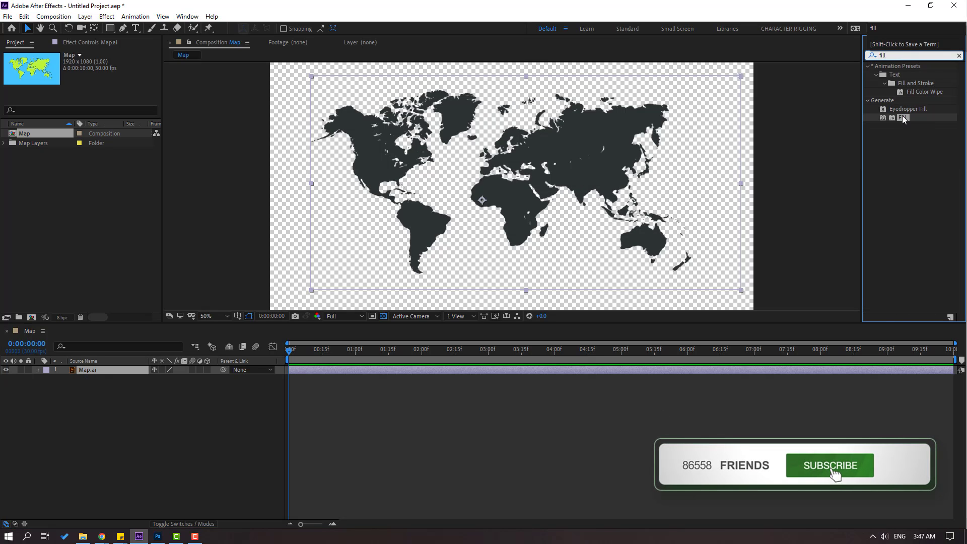
left_click_drag(902, 119, 98, 372)
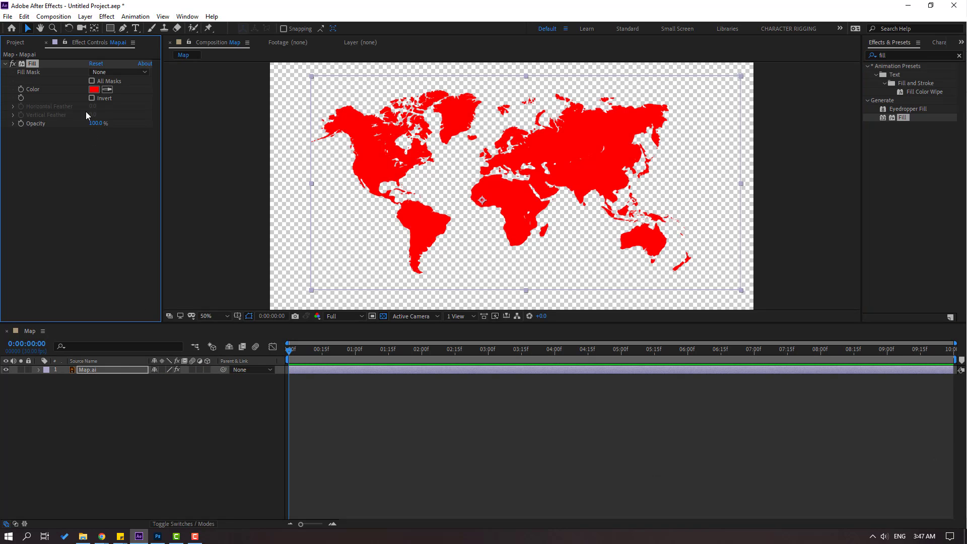
Set the Fill colour to yellow-green BDF437.
left_click(94, 90)
left_click(789, 461)
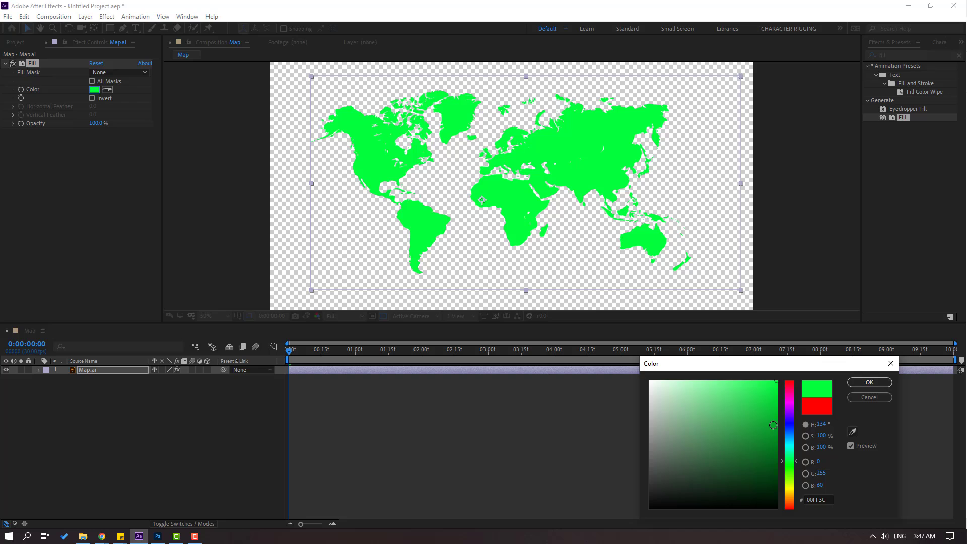
left_click_drag(773, 425, 632, 225)
left_click(789, 481)
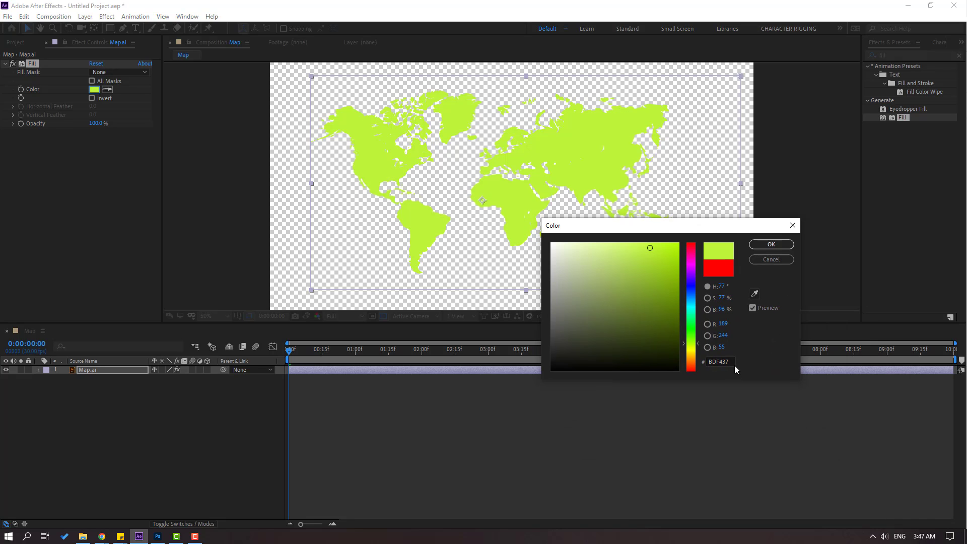
left_click_drag(734, 364, 567, 362)
left_click(757, 246)
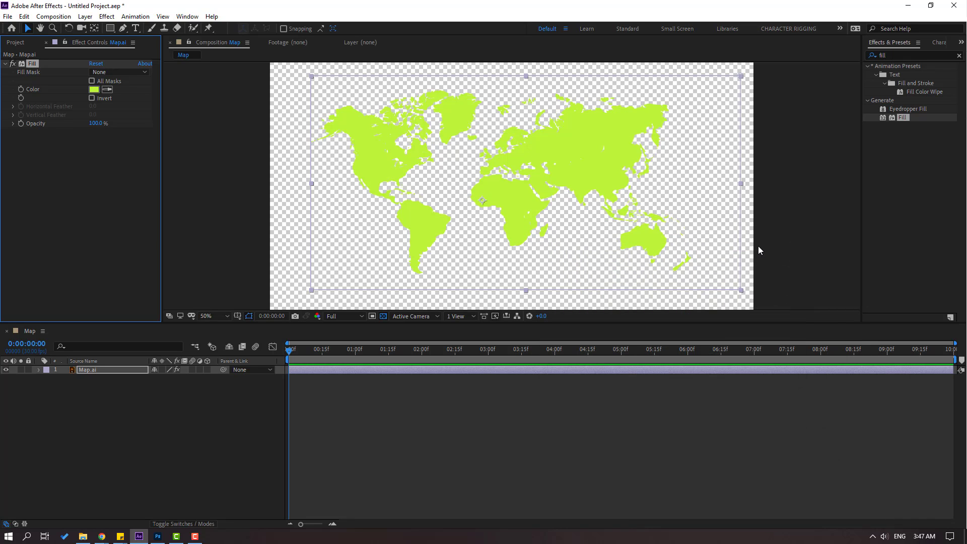
left_click(88, 373)
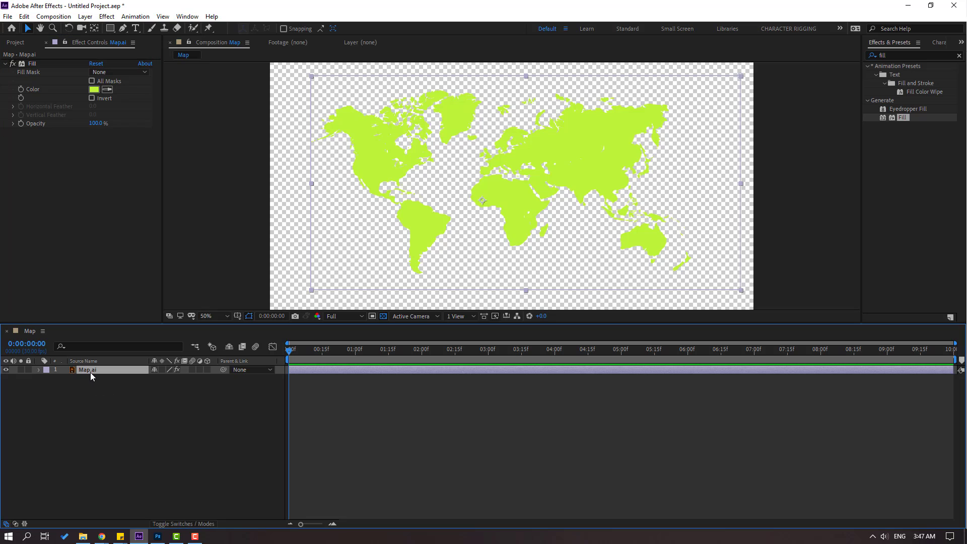
Add a Stroke layer style to Map.ai and reveal its settings.
right_click(88, 373)
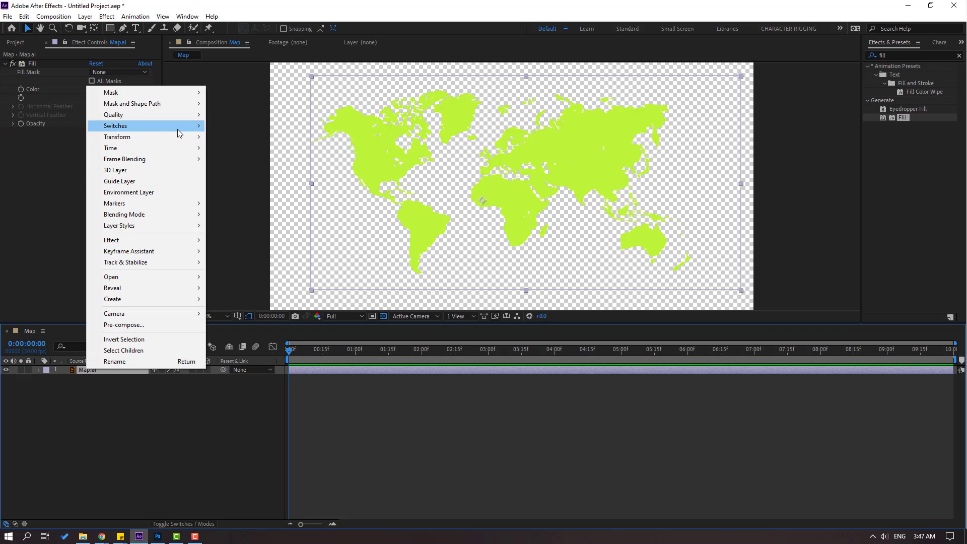
mouse_move(173, 228)
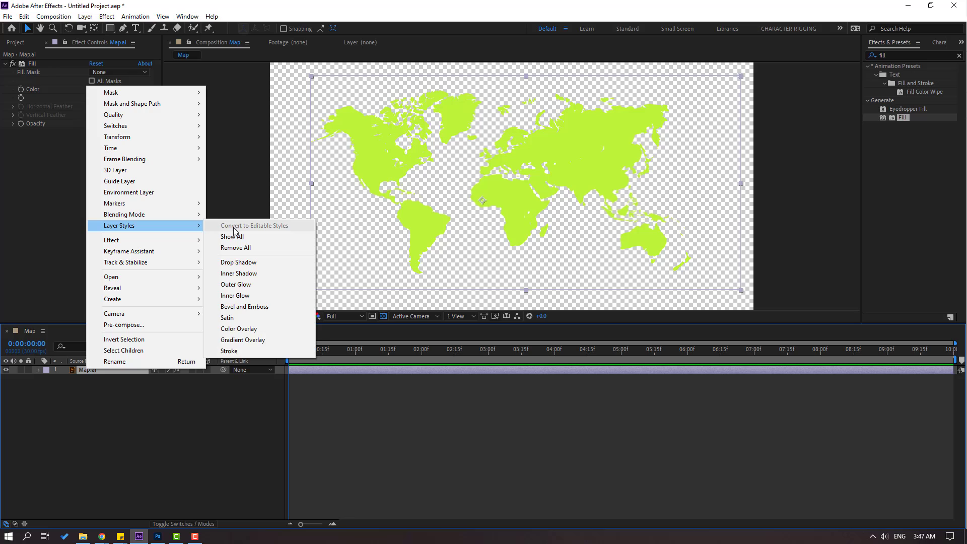
left_click(241, 351)
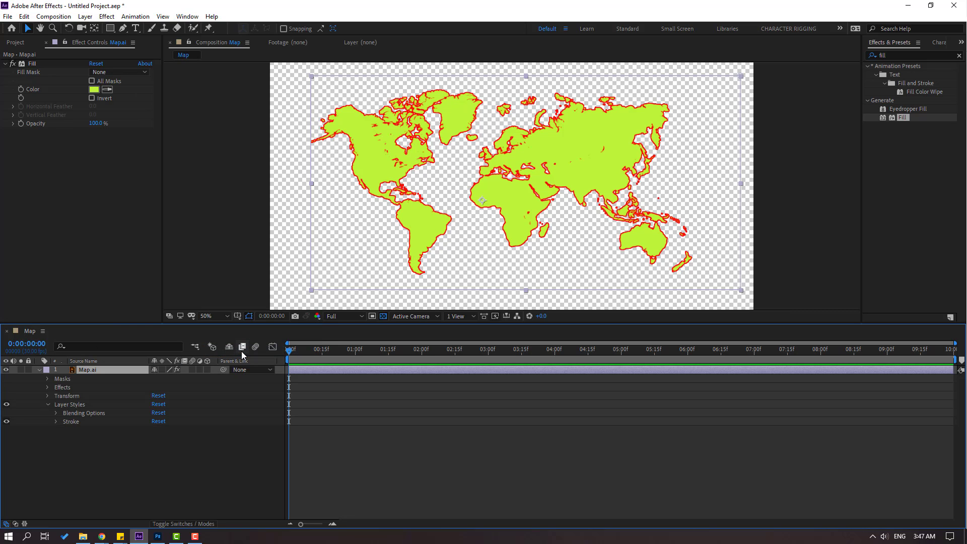
left_click(55, 422)
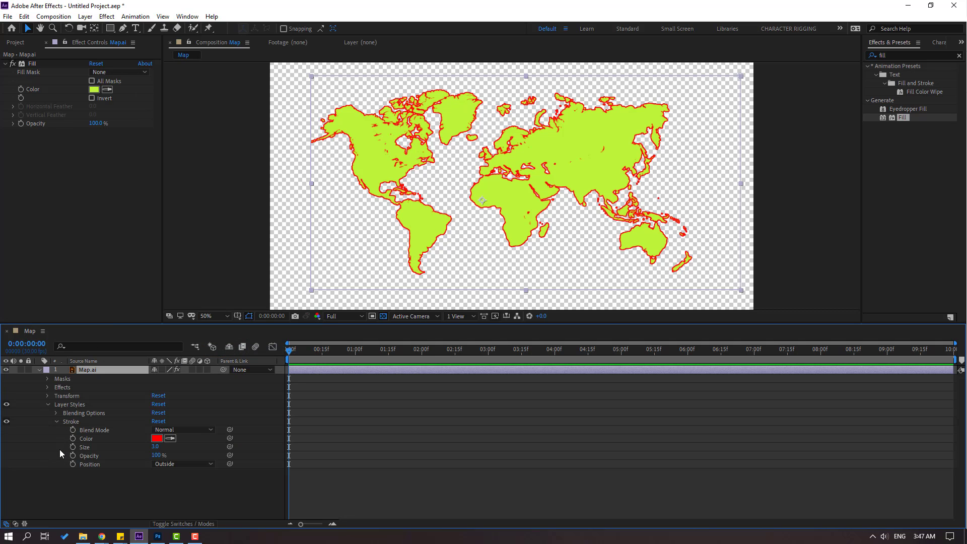
Set the stroke colour to dark blue 185684 and its size to 5.
left_click(157, 438)
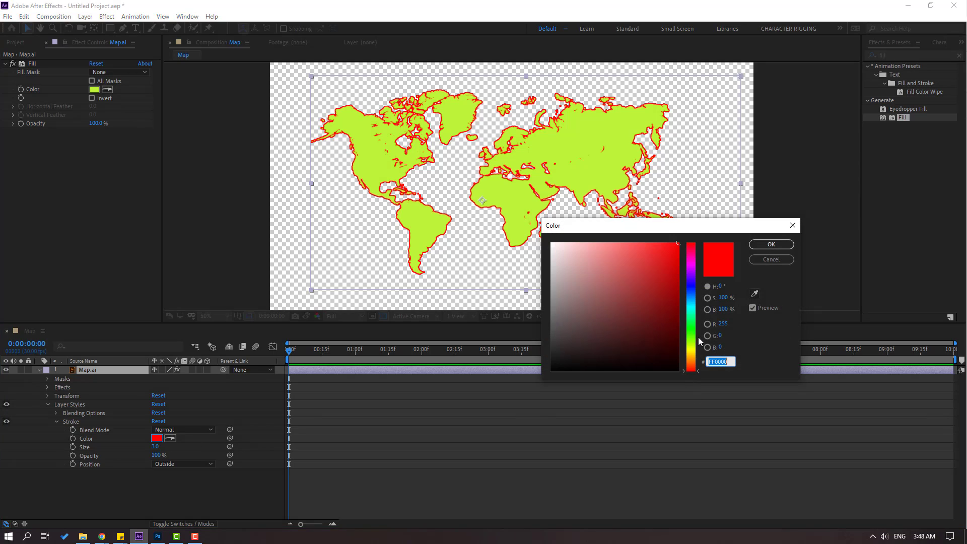
type("00C6FF")
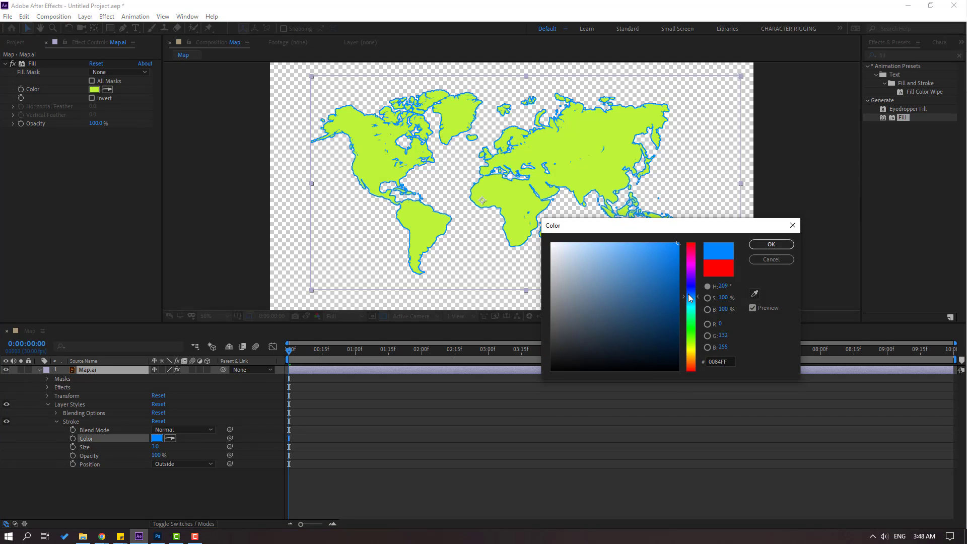
type("185684")
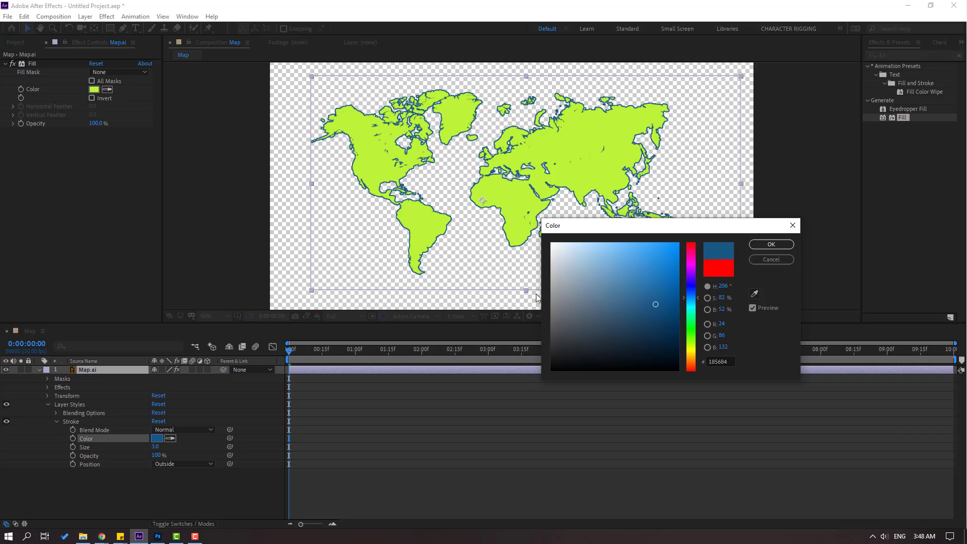
left_click_drag(692, 234, 665, 240)
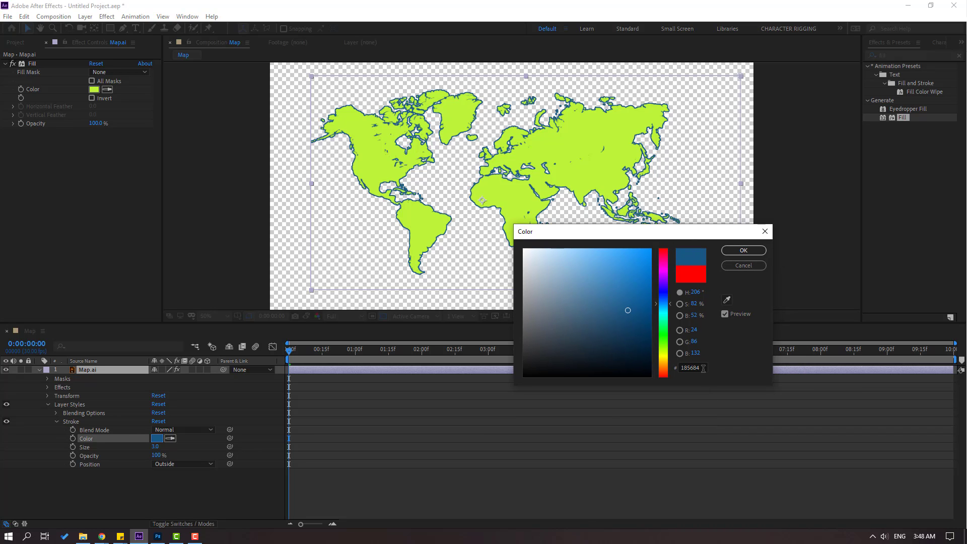
left_click(742, 250)
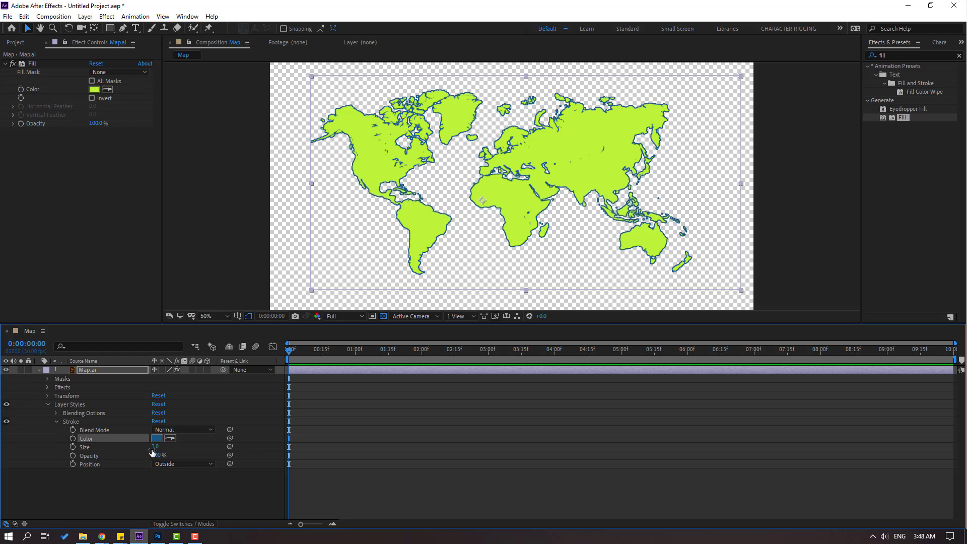
type("5")
key("Return")
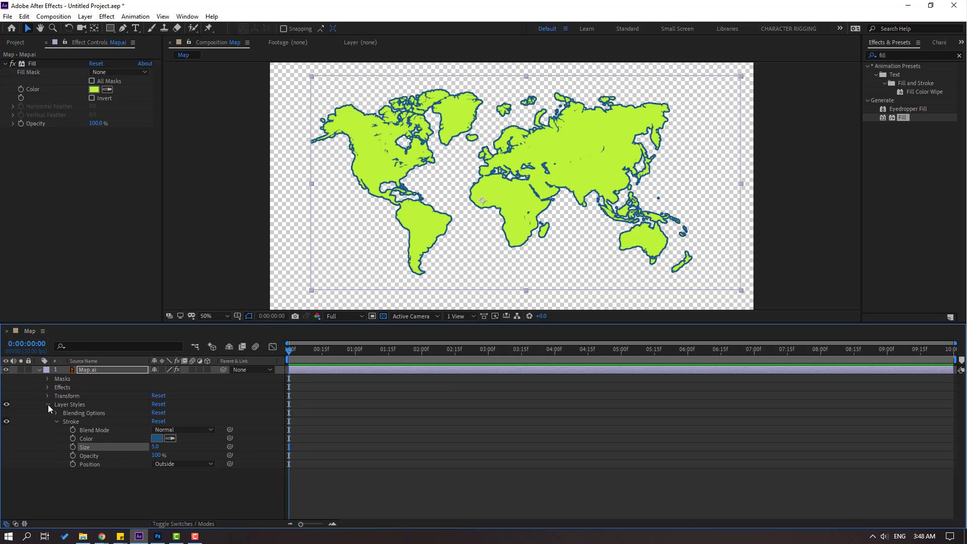
left_click(39, 371)
left_click(65, 440)
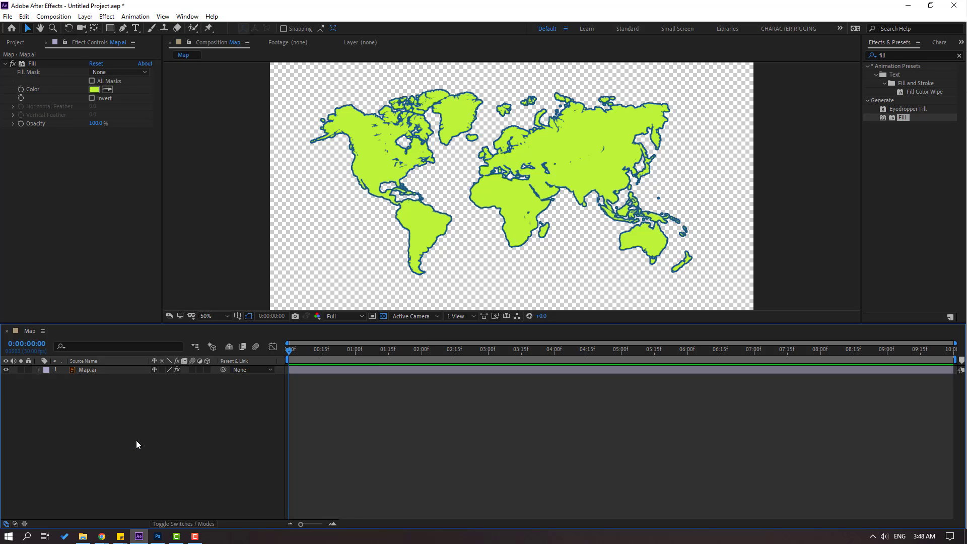
Create a solid named BG beneath Map.ai and apply a Fill effect to it.
right_click(127, 421)
mouse_move(224, 316)
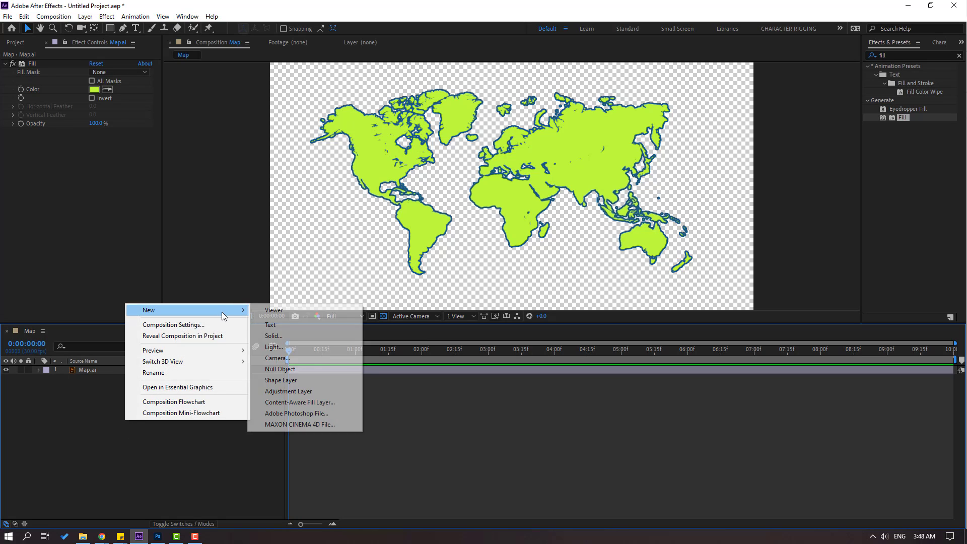
left_click(288, 335)
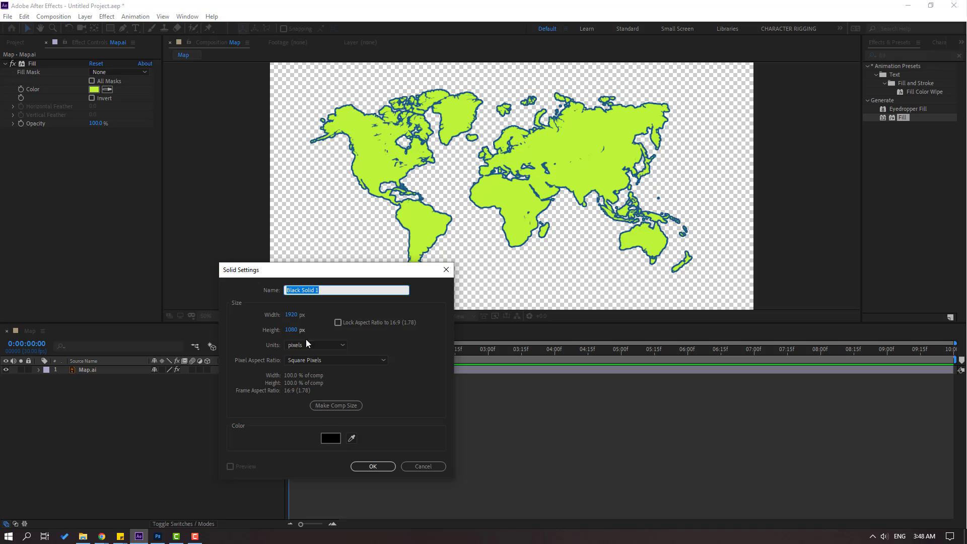
type("BG")
left_click(377, 466)
left_click_drag(129, 373, 105, 380)
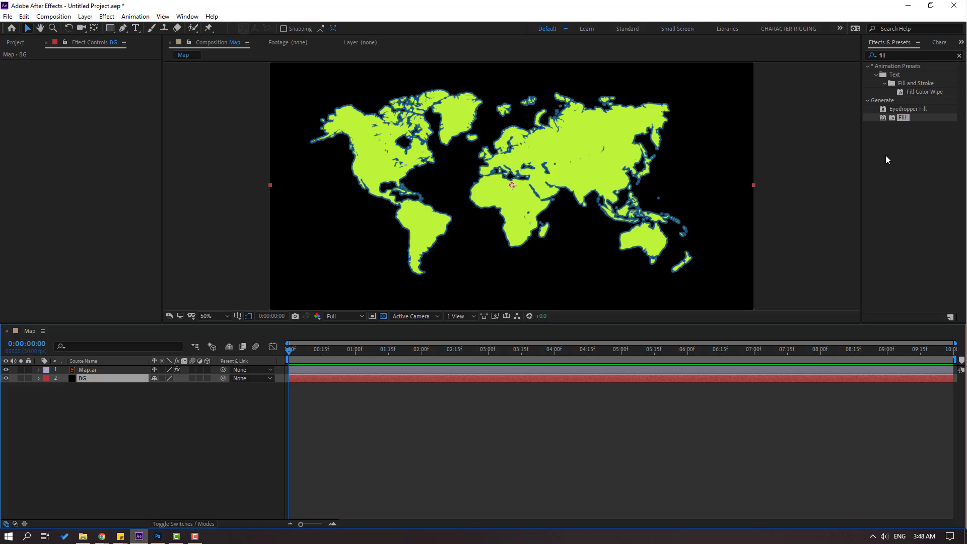
left_click_drag(902, 119, 80, 381)
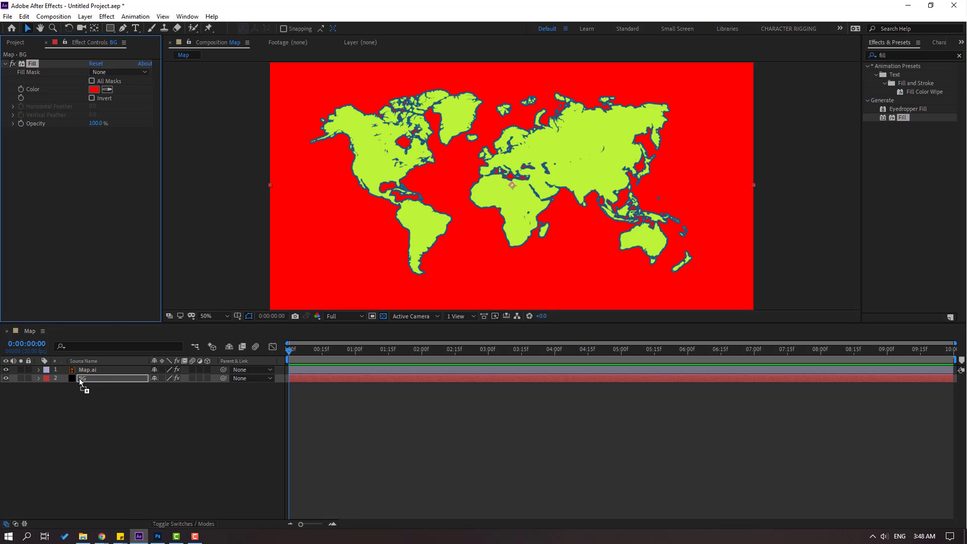
Change the BG layer's Fill colour from red to light blue 44C4FD.
left_click(93, 89)
left_click_drag(669, 238, 649, 236)
left_click(667, 301)
left_click(621, 252)
left_click(612, 257)
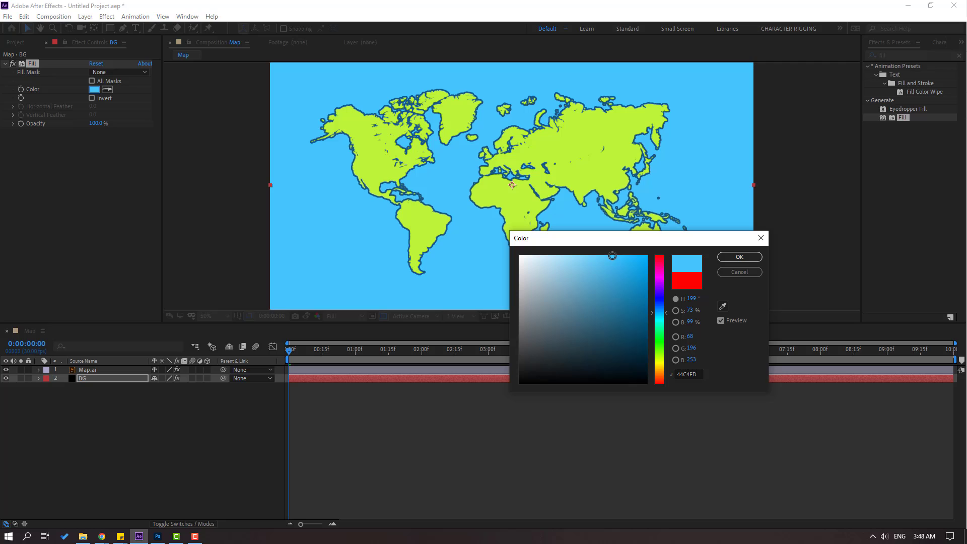
left_click(701, 374)
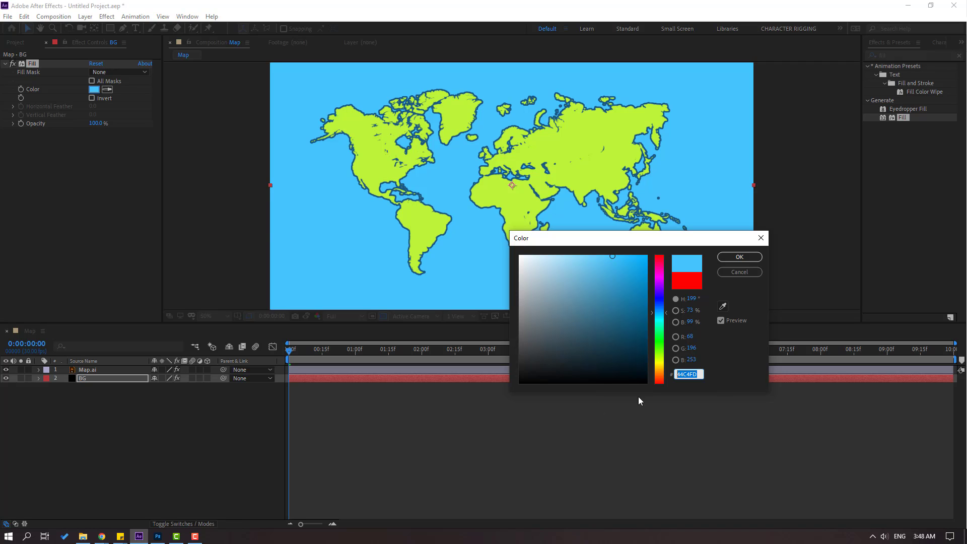
left_click(728, 258)
left_click(86, 432)
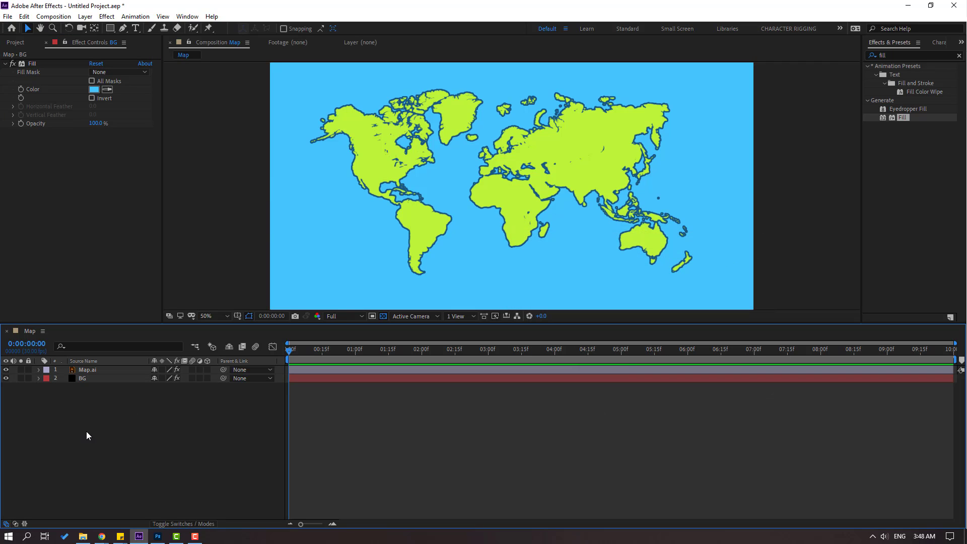
left_click_drag(86, 421, 84, 374)
Pre-compose Map.ai and BG into a new composition named EARTH.
right_click(84, 375)
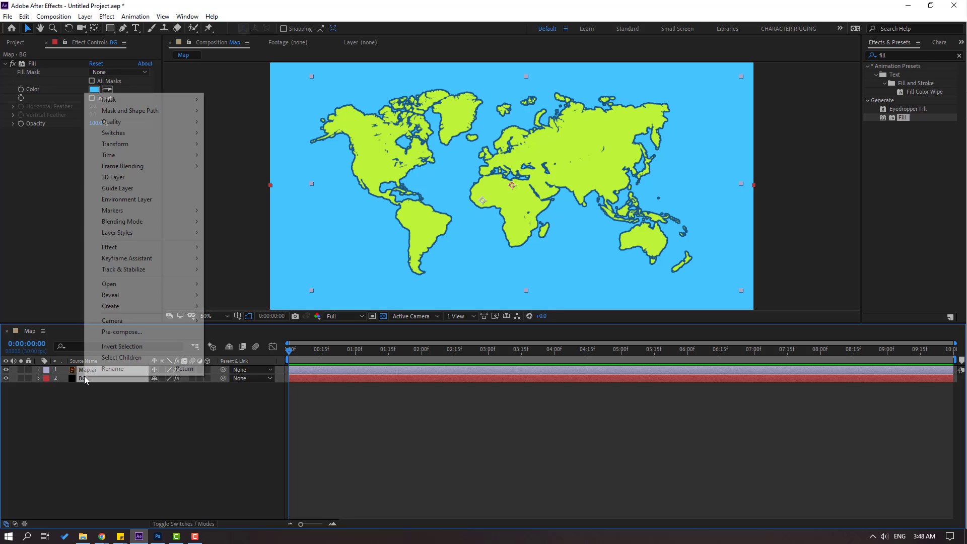
left_click(169, 332)
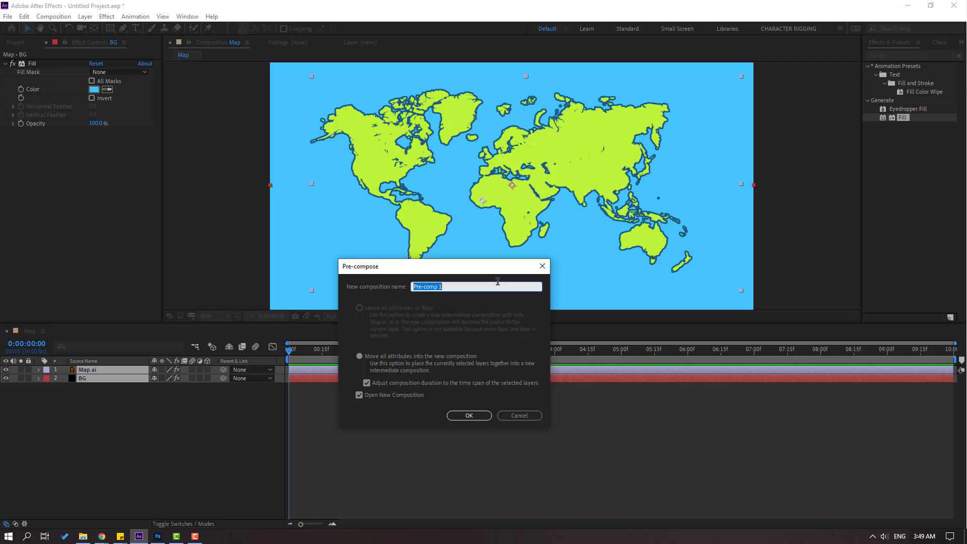
type("EARTH")
left_click(469, 415)
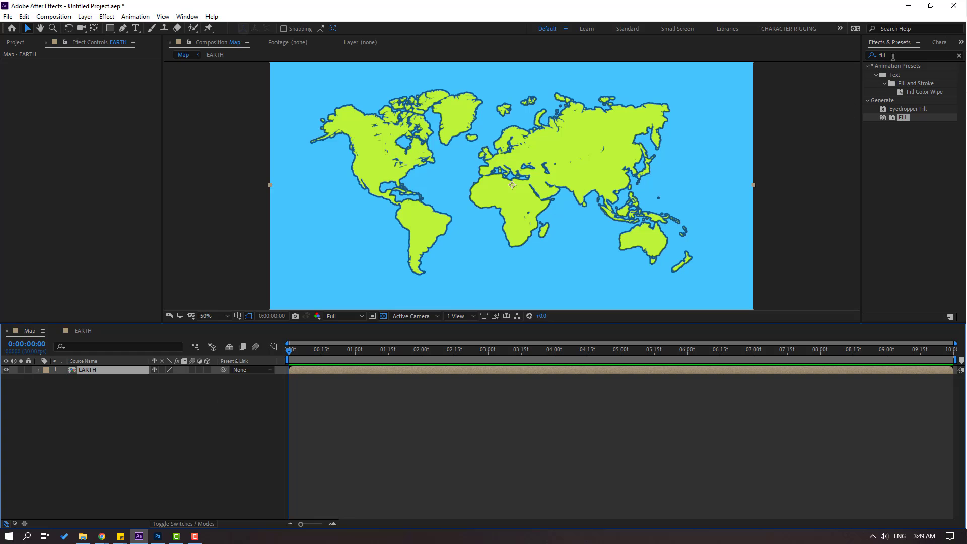
Apply CC Sphere to the EARTH layer and enlarge its radius to 356.
left_click(897, 55)
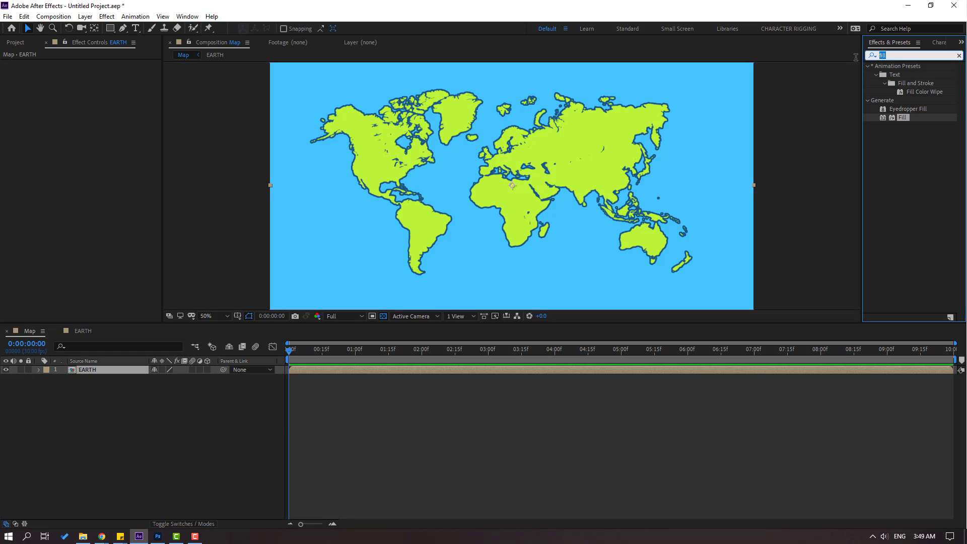
type("cc")
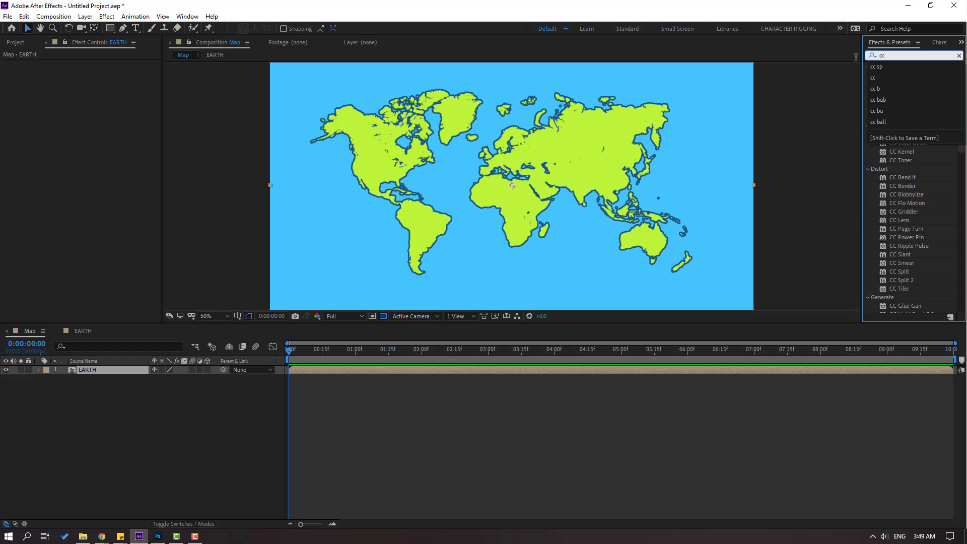
type(" sp")
left_click(891, 103)
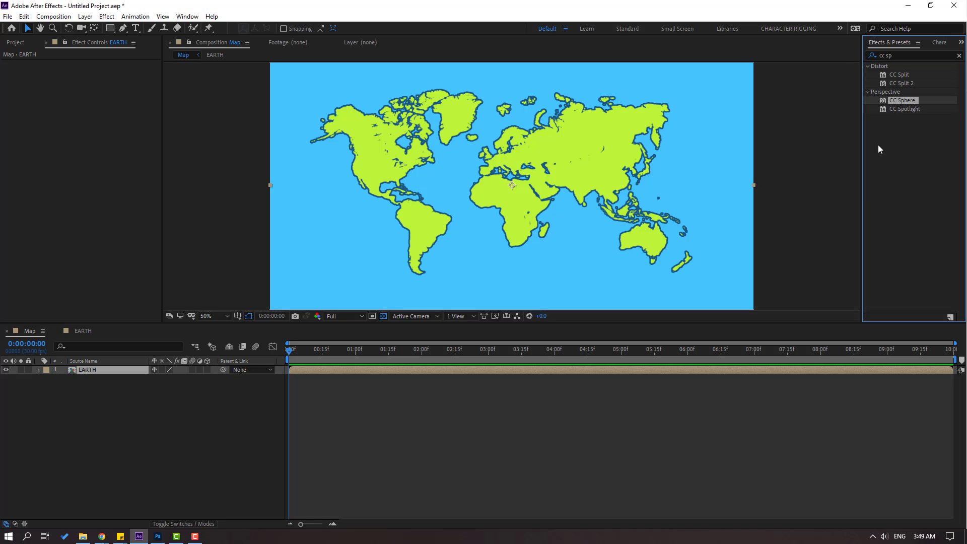
left_click_drag(891, 103, 94, 372)
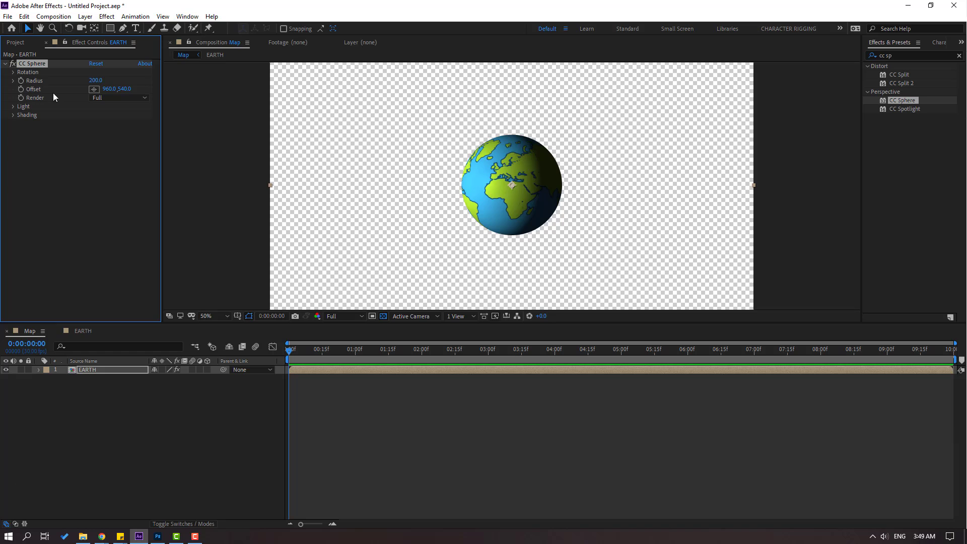
left_click_drag(96, 80, 170, 76)
Set the sphere's shading to Ambient 100, Diffuse 5 and Specular 0.
left_click(13, 115)
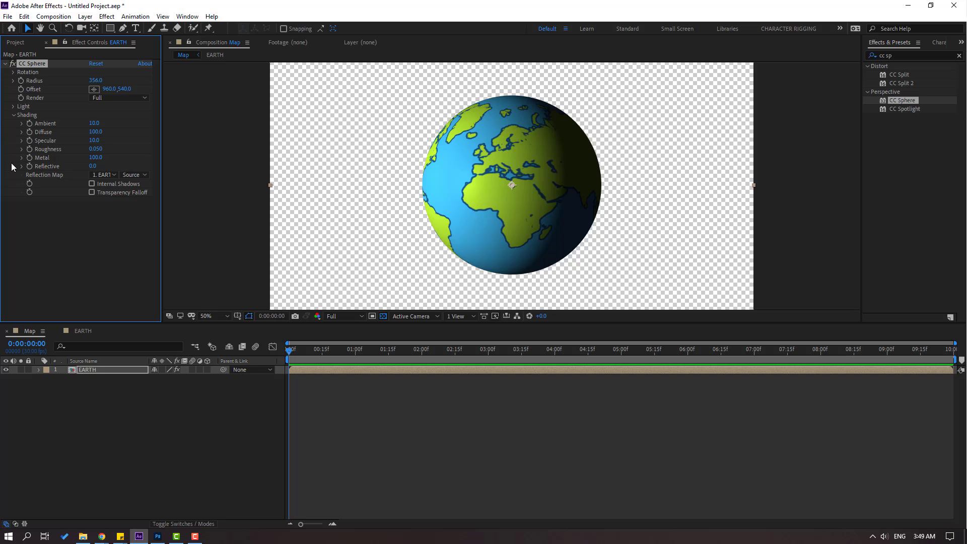
mouse_move(95, 123)
left_mouse_down()
mouse_move(146, 122)
mouse_move(103, 129)
left_mouse_up()
left_click(102, 123)
type("1")
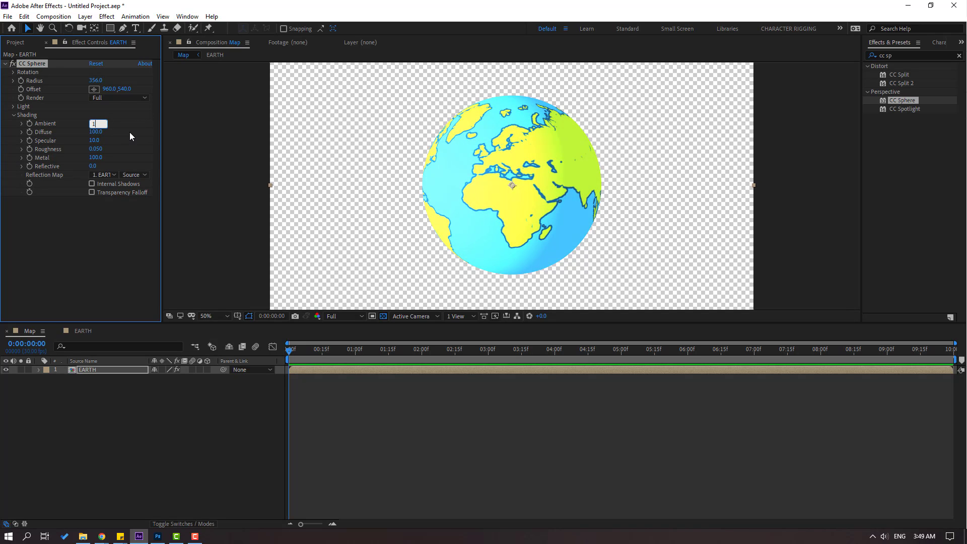
type("00")
key("Return")
left_click_drag(92, 134, 76, 135)
left_click(95, 132)
type("5")
key("Return")
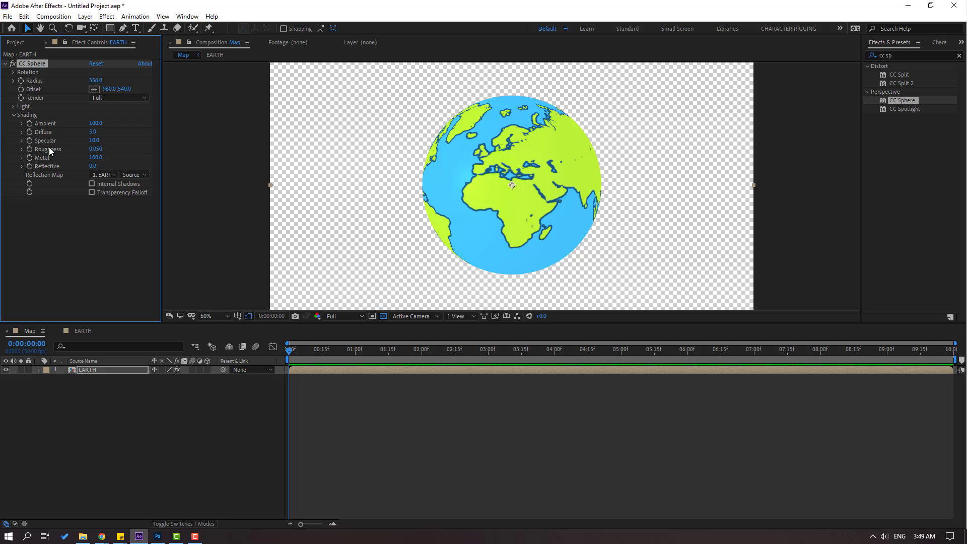
type("0")
key("Return")
Create a new solid named BG and place it below EARTH.
left_click(80, 459)
right_click(92, 421)
mouse_move(154, 311)
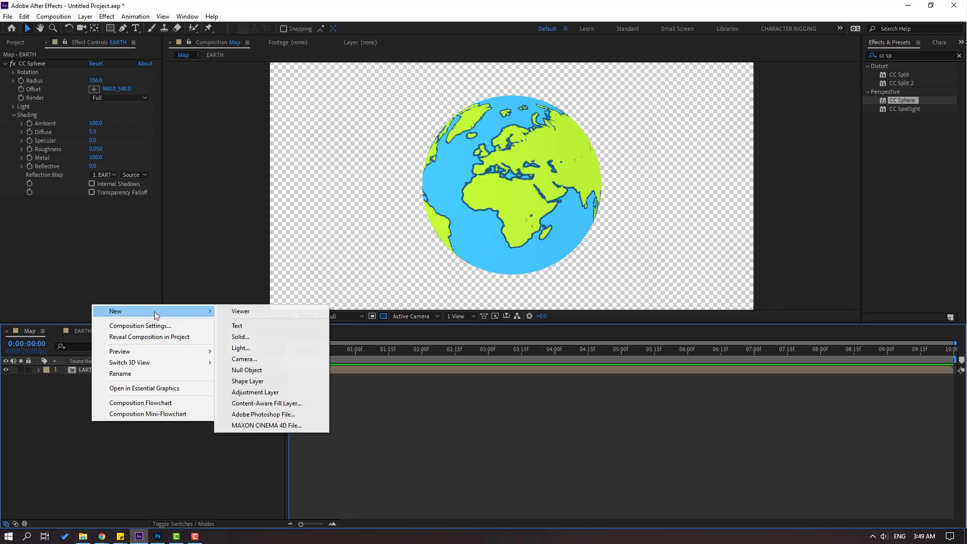
left_click(242, 337)
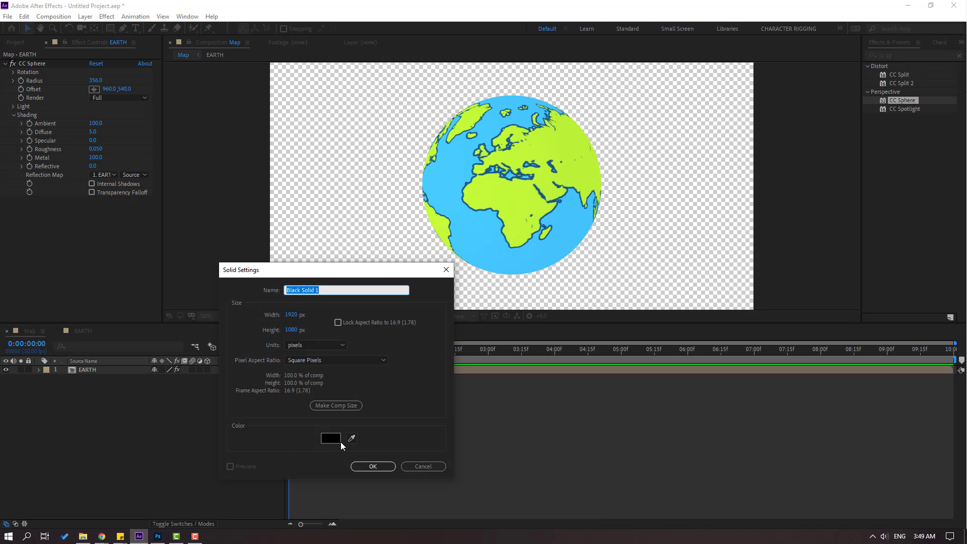
type("BG")
left_click(372, 466)
left_click_drag(84, 372, 101, 397)
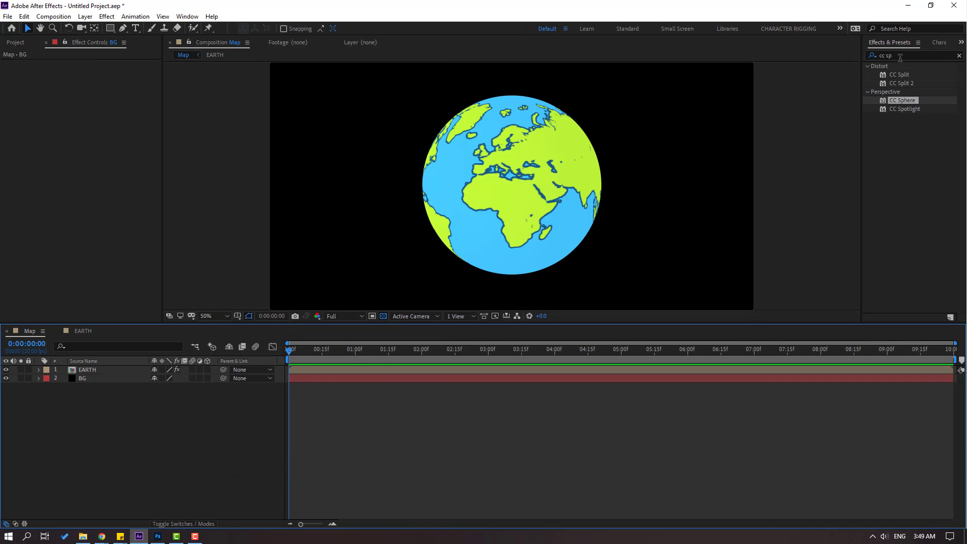
Apply a Fill effect to BG and colour it pale blue E7FAFF.
left_click_drag(901, 56, 855, 56)
type("fill")
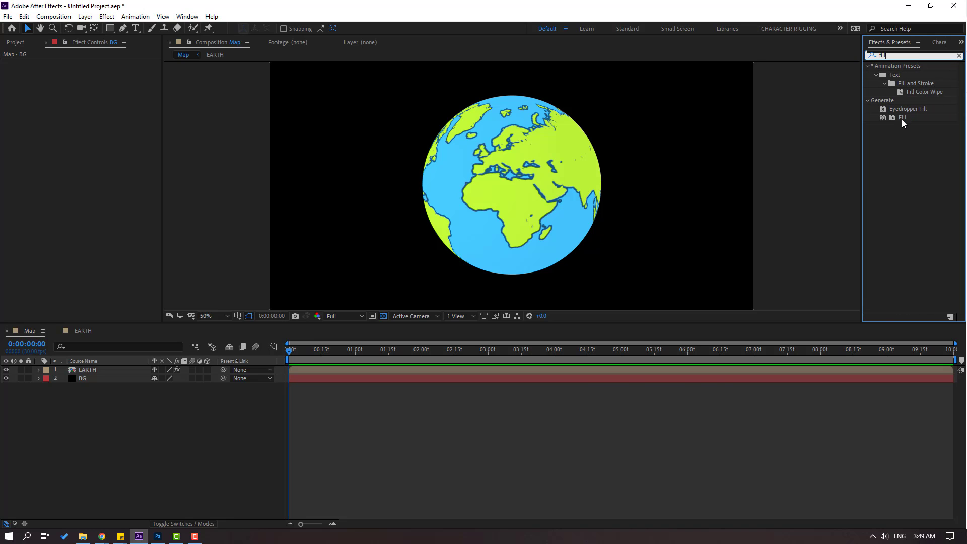
left_click_drag(902, 118, 83, 382)
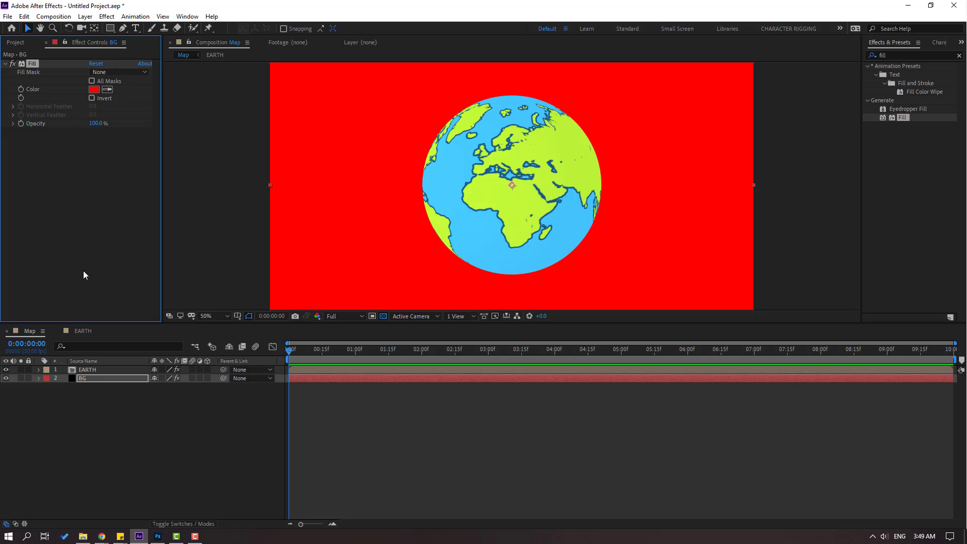
left_click(95, 89)
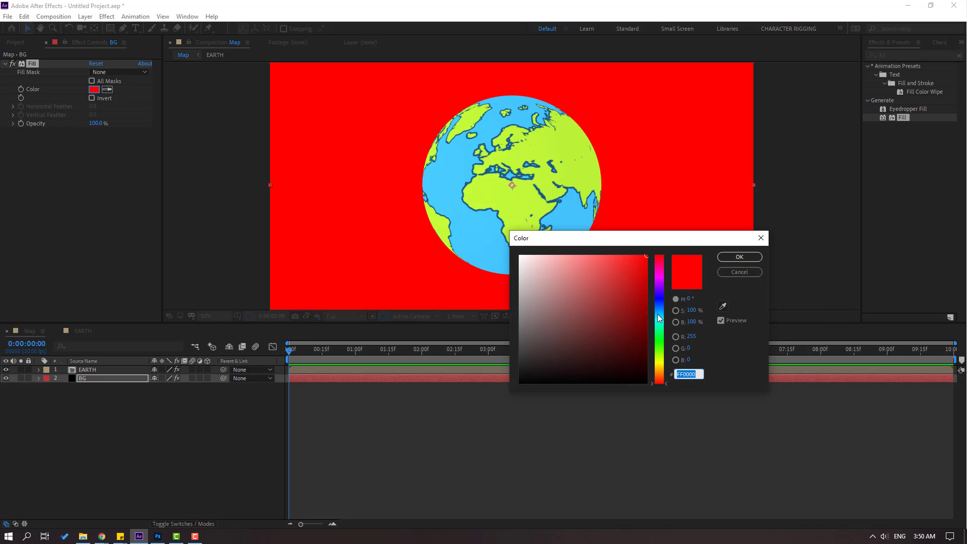
left_click_drag(657, 317, 657, 314)
left_click_drag(546, 272, 531, 253)
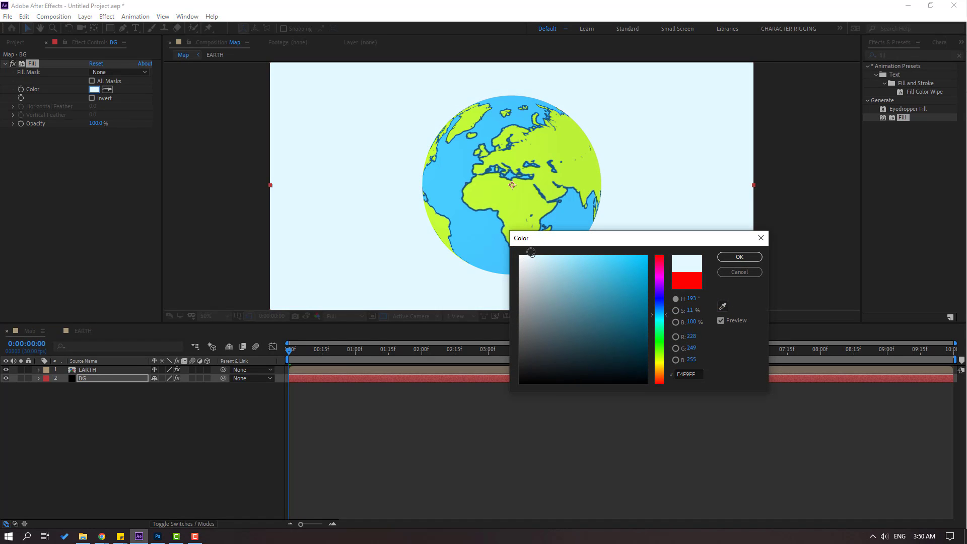
left_click(739, 257)
left_click(91, 369)
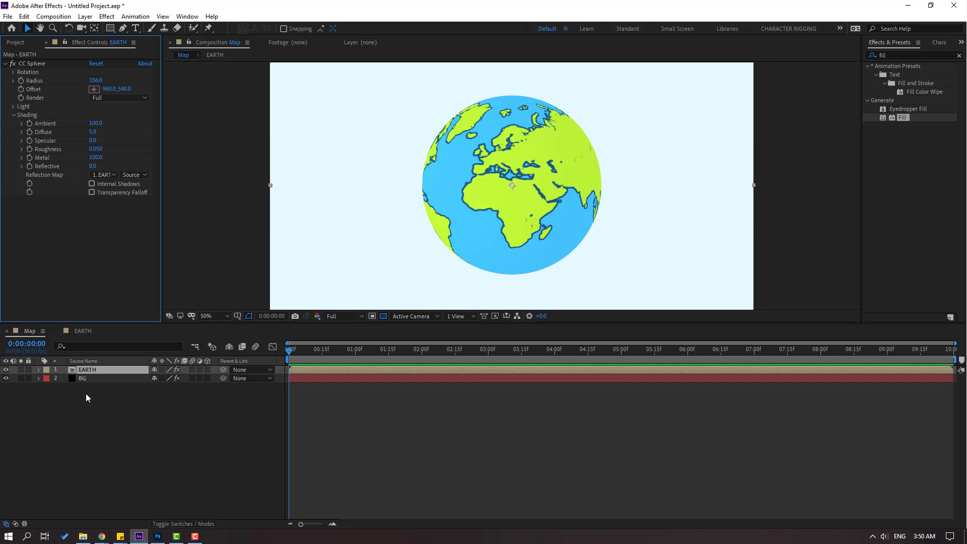
Drive CC Sphere's Rotation Y with the expression time*100 and preview the spin.
left_click(13, 73)
left_click_drag(103, 81, 66, 133)
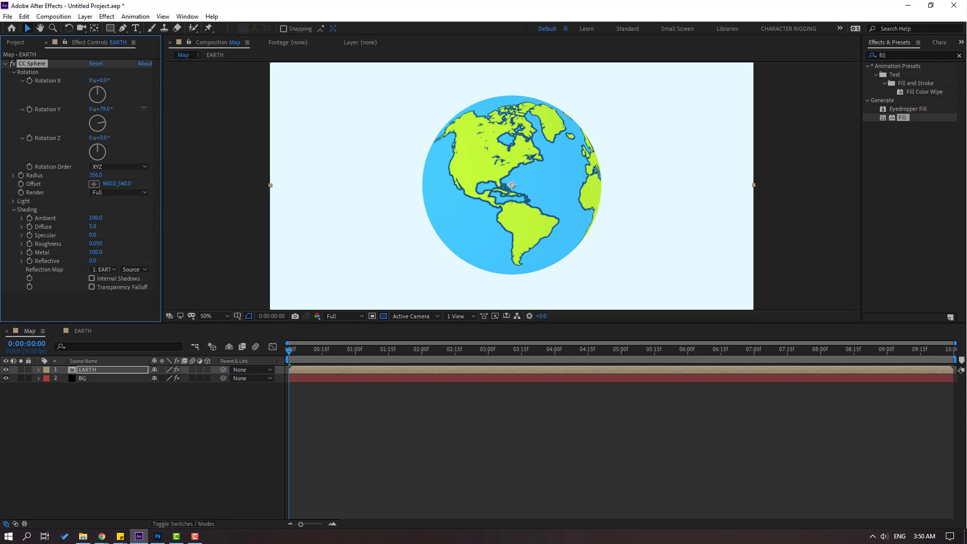
key("ctrl+z")
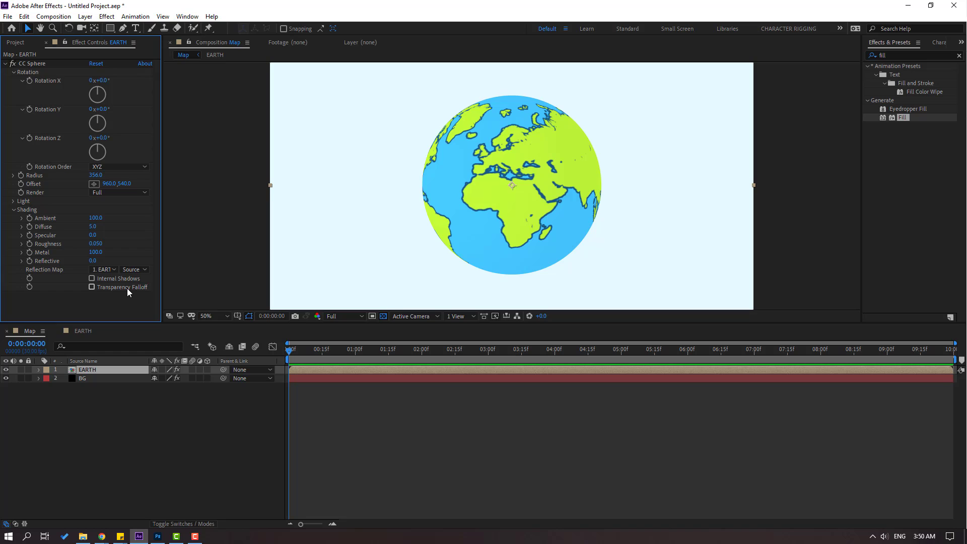
left_click(30, 110, "alt")
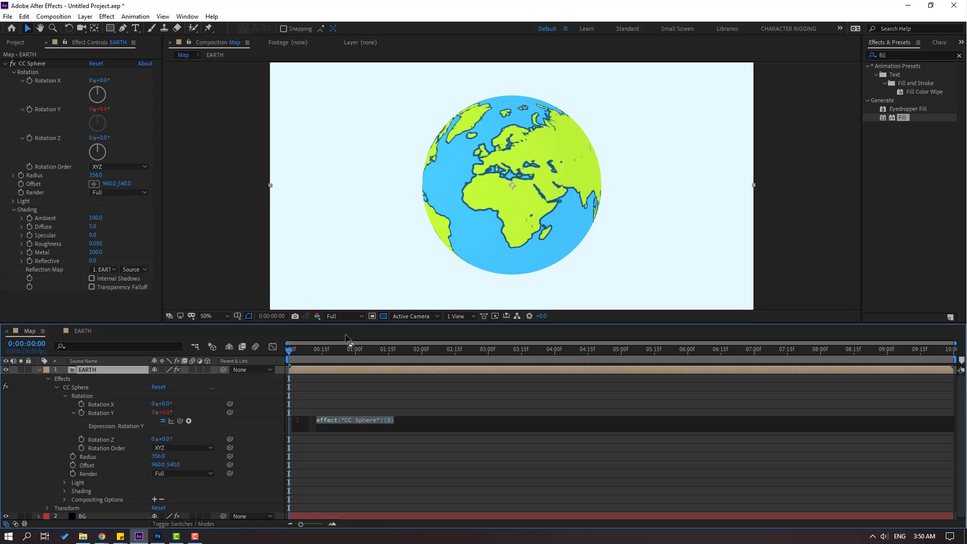
type("time")
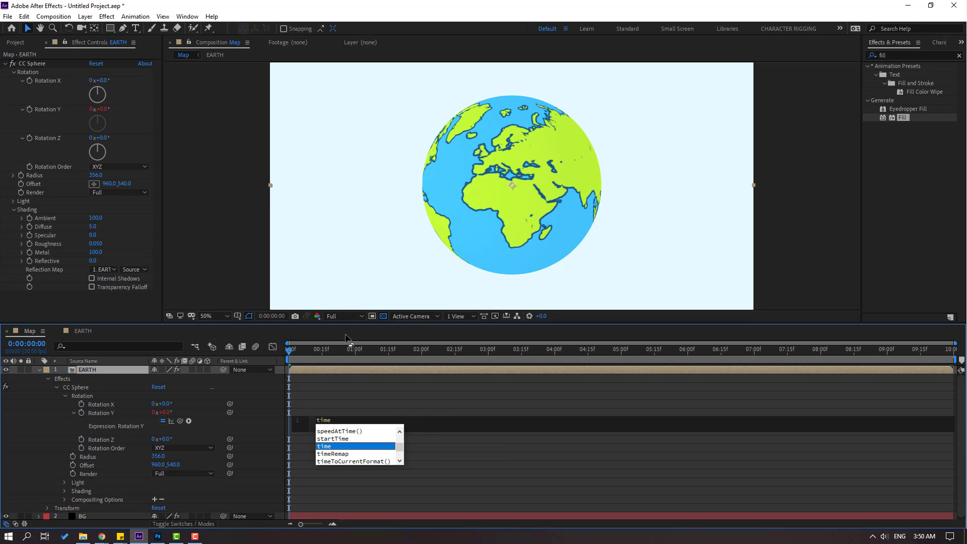
type("*")
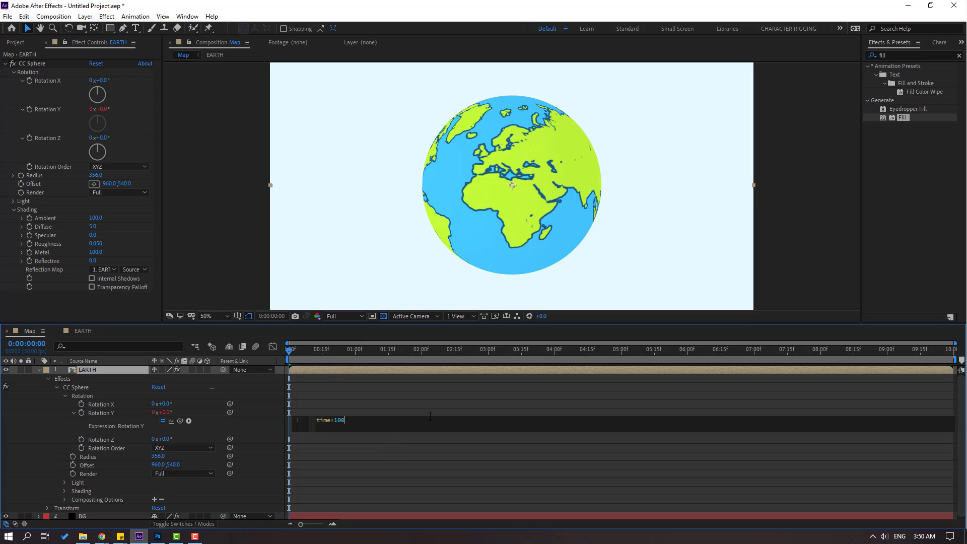
left_click(422, 414)
key("space")
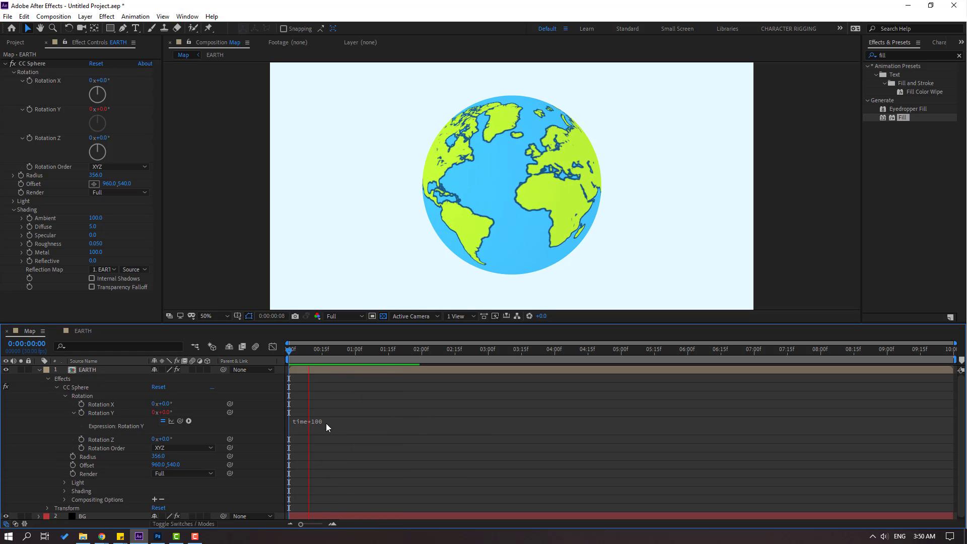
Change the Rotation Y expression to time*25 and check the slower spin around five seconds.
key("space")
left_click(304, 425)
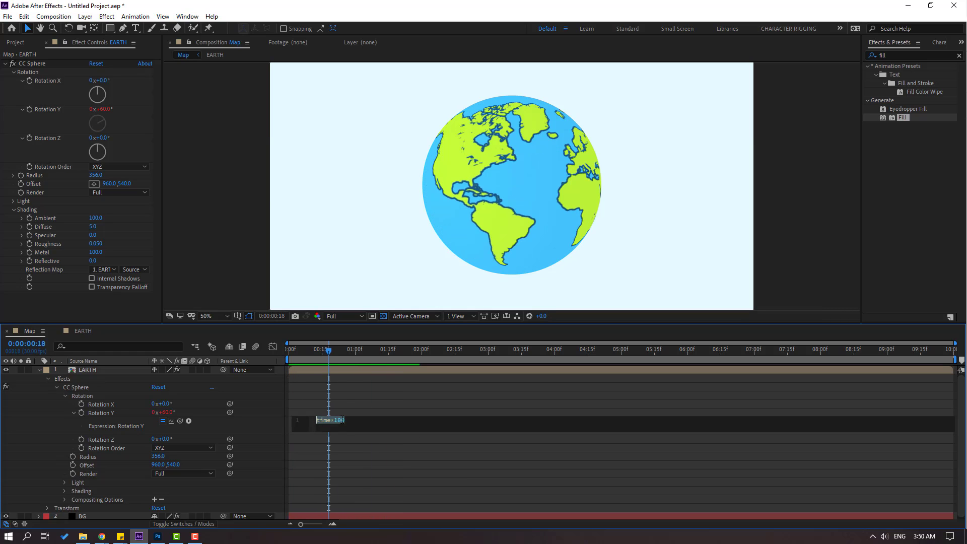
type("25")
left_click(386, 413)
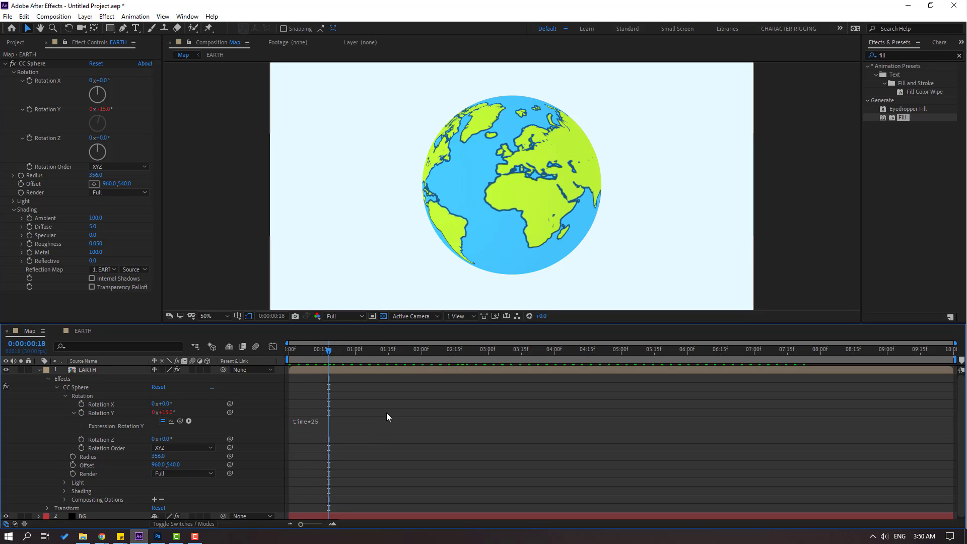
key("space")
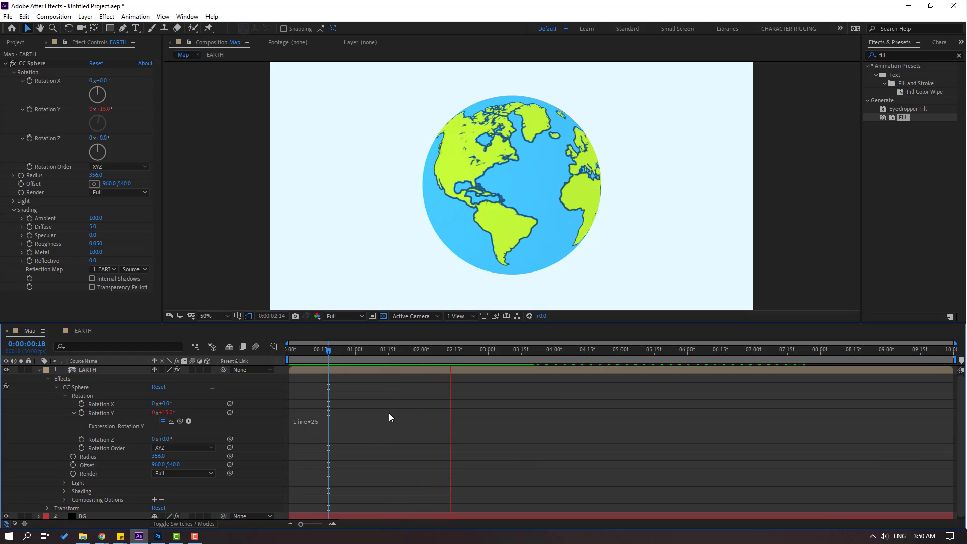
left_click_drag(607, 356, 635, 355)
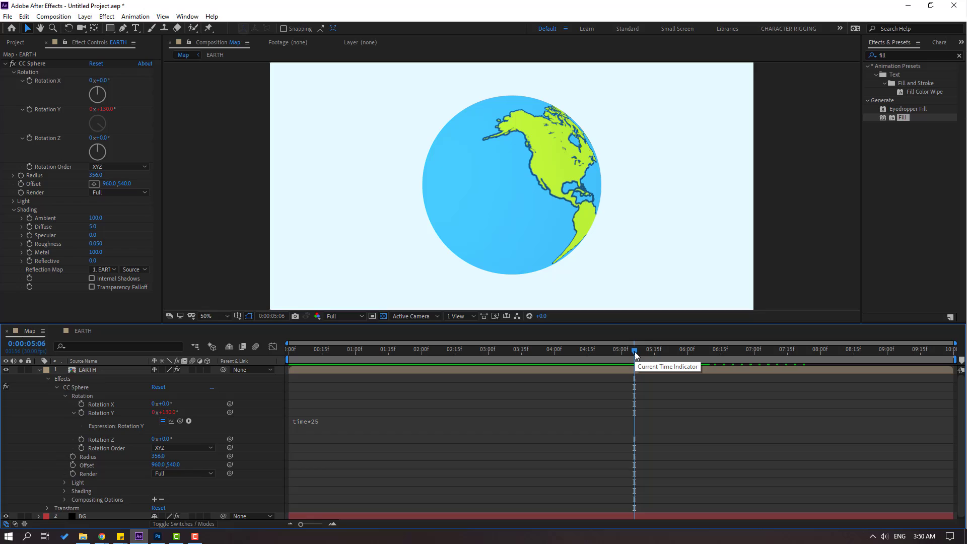